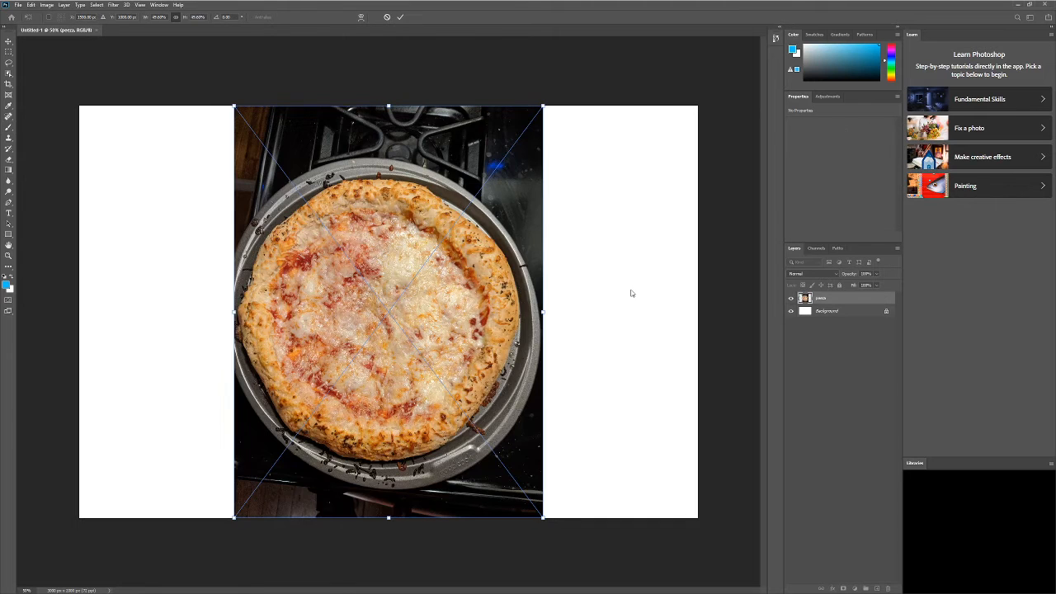
Commit the placed pizza photo, add a reveal-all layer mask to it and select everything around the pizza using an inverted object selection
{"action": "key", "text": "Return"}
{"action": "key", "text": "b"}
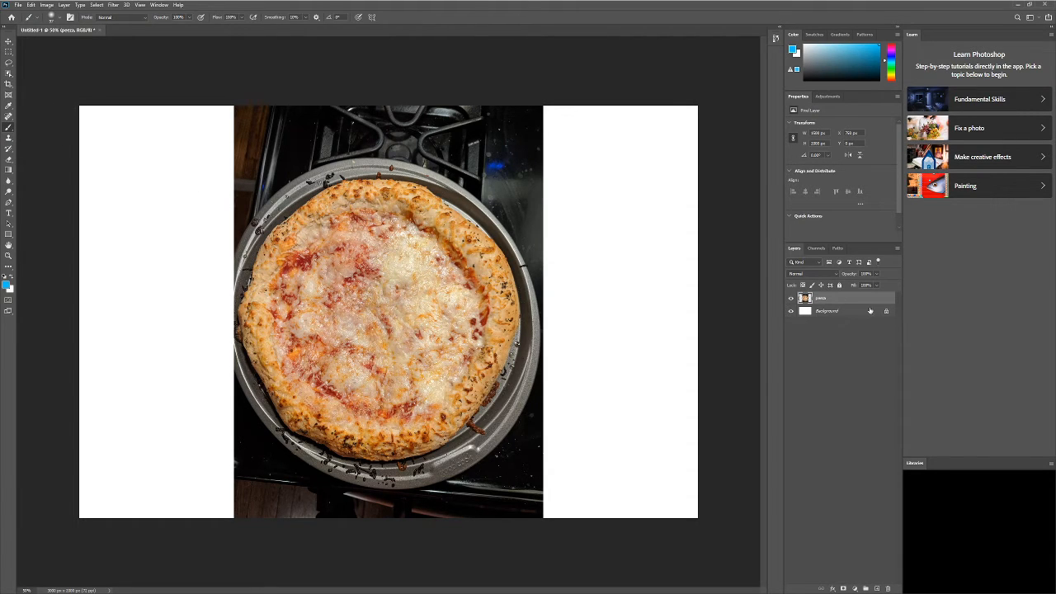
{"action": "left_click", "coordinate": [9, 84]}
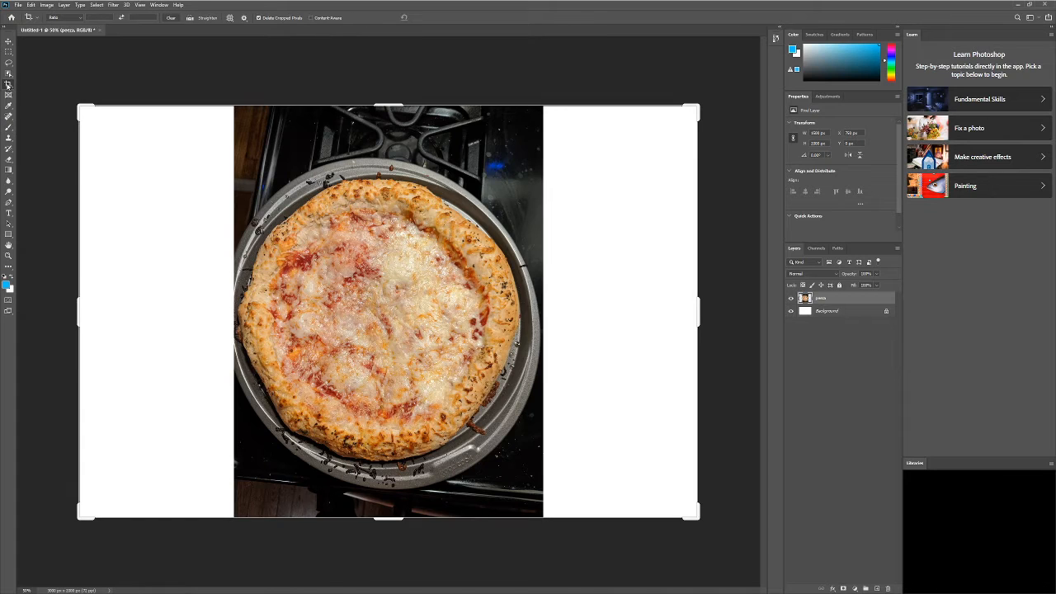
{"action": "left_click", "coordinate": [8, 73]}
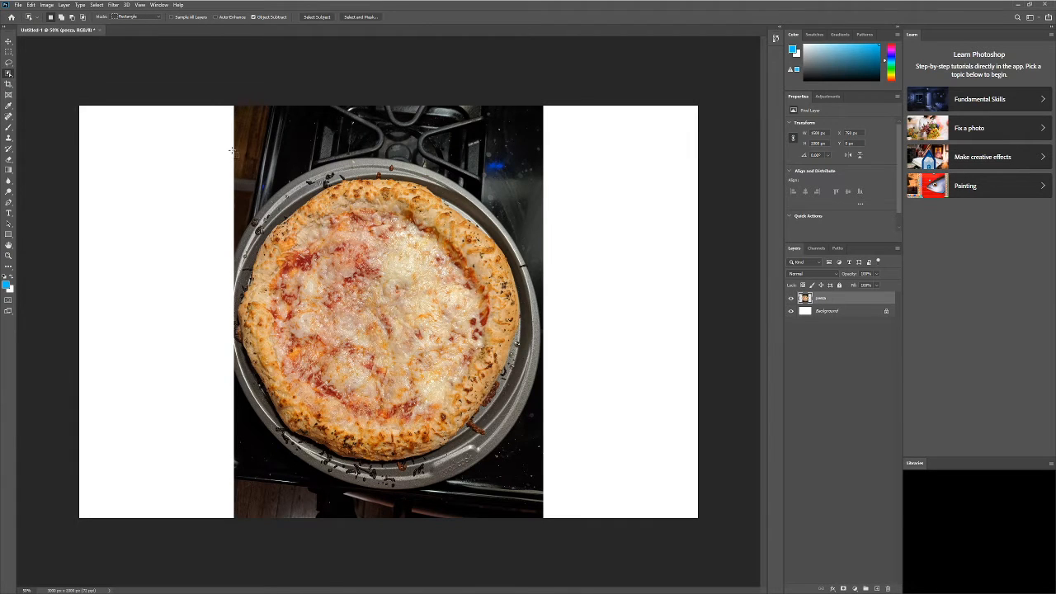
{"action": "left_click_drag", "start_coordinate": [233, 166], "coordinate": [521, 455]}
{"action": "key", "text": "ctrl+a"}
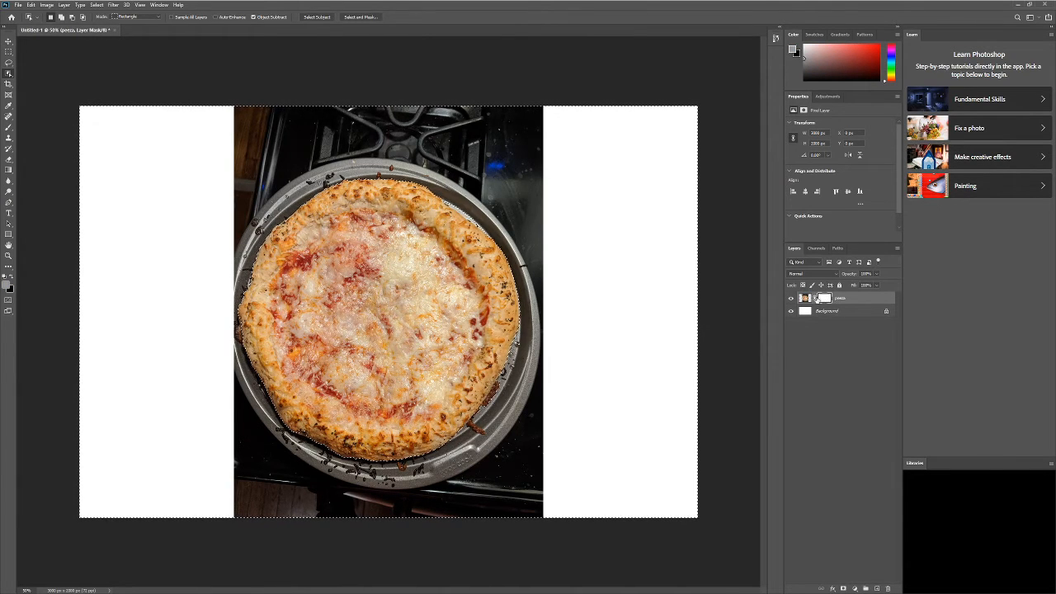
Paint the photo's layer mask dark grey around the pizza so the stove and pan turn semi-transparent, and drop the selection
{"action": "left_click", "coordinate": [9, 128]}
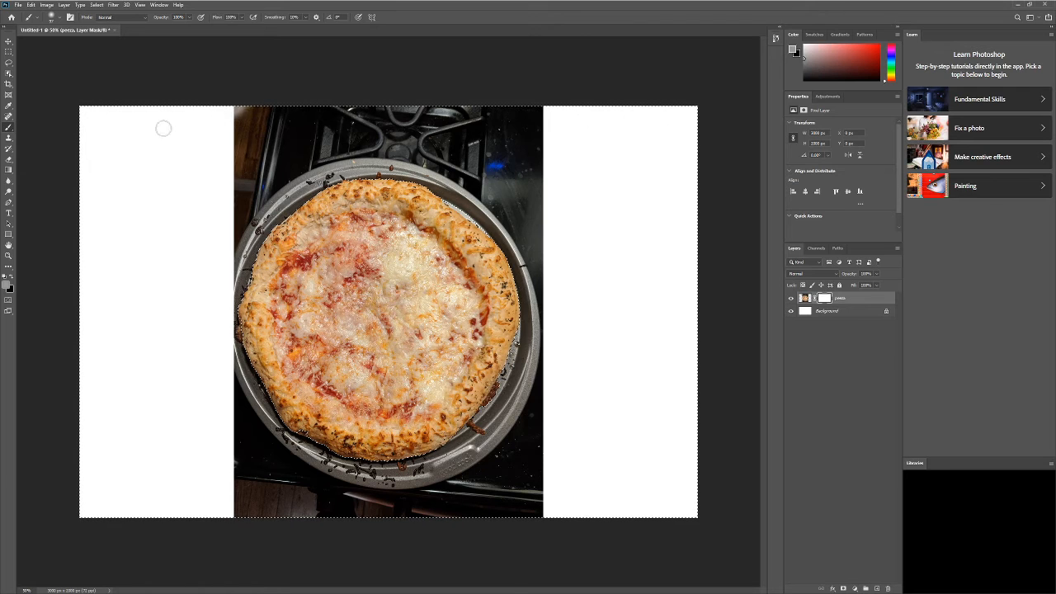
{"action": "mouse_move", "coordinate": [165, 128]}
{"action": "left_mouse_down"}
{"action": "mouse_move", "coordinate": [351, 105]}
{"action": "mouse_move", "coordinate": [434, 122]}
{"action": "mouse_move", "coordinate": [273, 132]}
{"action": "mouse_move", "coordinate": [207, 176]}
{"action": "mouse_move", "coordinate": [285, 120]}
{"action": "mouse_move", "coordinate": [471, 142]}
{"action": "mouse_move", "coordinate": [136, 143]}
{"action": "left_mouse_up"}
{"action": "left_click", "coordinate": [803, 68]}
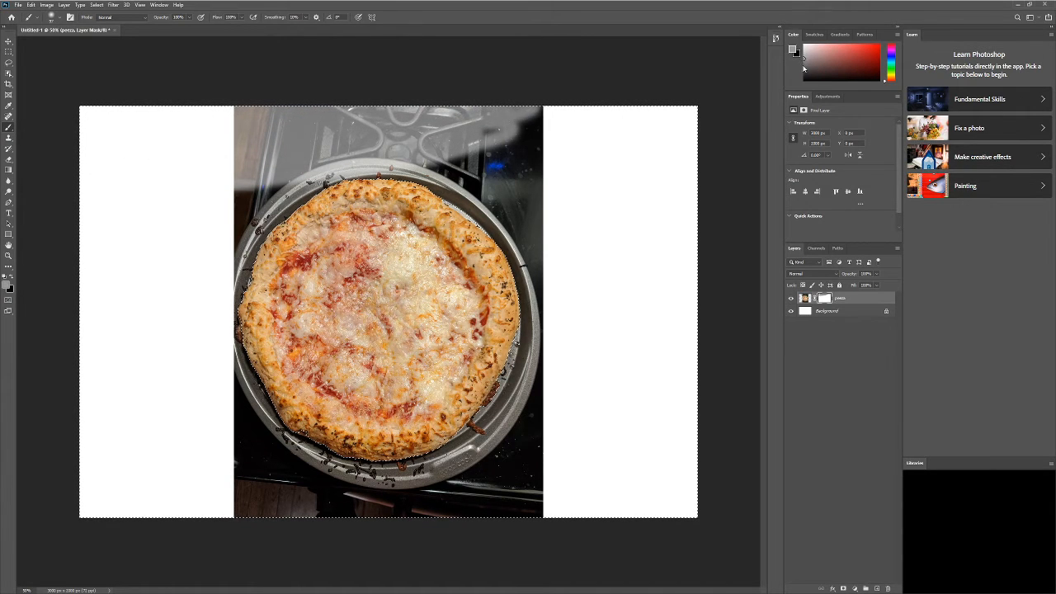
{"action": "mouse_move", "coordinate": [248, 126]}
{"action": "left_mouse_down"}
{"action": "mouse_move", "coordinate": [273, 104]}
{"action": "mouse_move", "coordinate": [227, 123]}
{"action": "mouse_move", "coordinate": [387, 135]}
{"action": "left_mouse_up"}
{"action": "mouse_move", "coordinate": [136, 121]}
{"action": "left_mouse_down"}
{"action": "mouse_move", "coordinate": [242, 165]}
{"action": "mouse_move", "coordinate": [546, 108]}
{"action": "mouse_move", "coordinate": [177, 246]}
{"action": "mouse_move", "coordinate": [179, 223]}
{"action": "mouse_move", "coordinate": [528, 159]}
{"action": "mouse_move", "coordinate": [553, 172]}
{"action": "mouse_move", "coordinate": [223, 223]}
{"action": "mouse_move", "coordinate": [130, 178]}
{"action": "mouse_move", "coordinate": [666, 164]}
{"action": "mouse_move", "coordinate": [54, 245]}
{"action": "mouse_move", "coordinate": [54, 277]}
{"action": "mouse_move", "coordinate": [556, 202]}
{"action": "mouse_move", "coordinate": [485, 200]}
{"action": "mouse_move", "coordinate": [385, 119]}
{"action": "mouse_move", "coordinate": [429, 149]}
{"action": "mouse_move", "coordinate": [591, 101]}
{"action": "mouse_move", "coordinate": [606, 186]}
{"action": "mouse_move", "coordinate": [581, 261]}
{"action": "mouse_move", "coordinate": [234, 303]}
{"action": "left_mouse_up"}
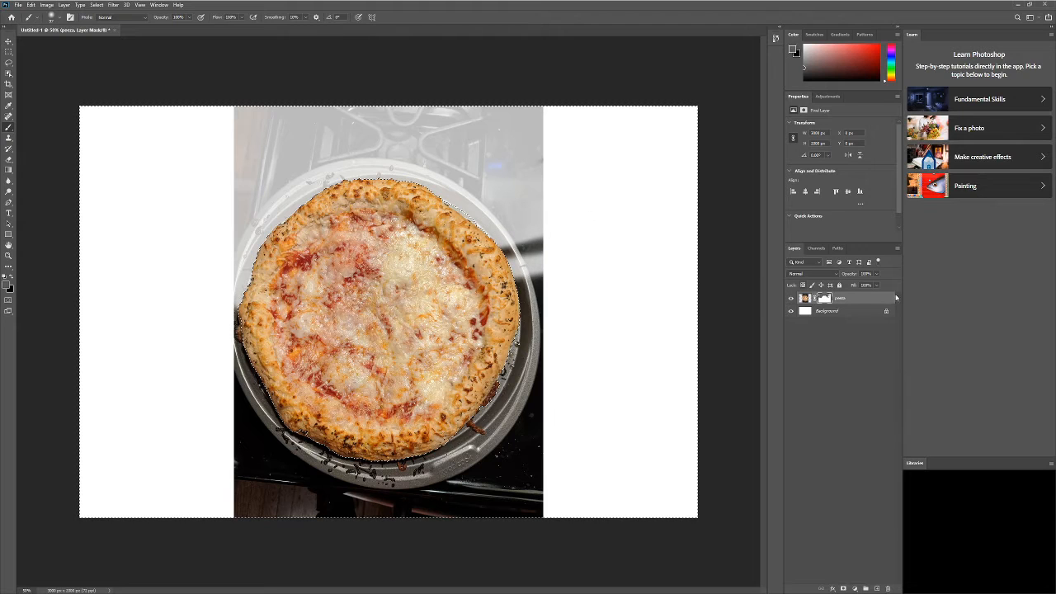
{"action": "mouse_move", "coordinate": [515, 209]}
{"action": "left_mouse_down"}
{"action": "mouse_move", "coordinate": [510, 248]}
{"action": "mouse_move", "coordinate": [300, 288]}
{"action": "mouse_move", "coordinate": [554, 263]}
{"action": "mouse_move", "coordinate": [507, 262]}
{"action": "mouse_move", "coordinate": [526, 284]}
{"action": "mouse_move", "coordinate": [127, 365]}
{"action": "mouse_move", "coordinate": [606, 321]}
{"action": "mouse_move", "coordinate": [561, 289]}
{"action": "mouse_move", "coordinate": [193, 389]}
{"action": "mouse_move", "coordinate": [596, 326]}
{"action": "mouse_move", "coordinate": [517, 373]}
{"action": "mouse_move", "coordinate": [295, 409]}
{"action": "mouse_move", "coordinate": [550, 372]}
{"action": "mouse_move", "coordinate": [557, 414]}
{"action": "mouse_move", "coordinate": [544, 406]}
{"action": "mouse_move", "coordinate": [524, 258]}
{"action": "mouse_move", "coordinate": [533, 235]}
{"action": "mouse_move", "coordinate": [545, 387]}
{"action": "mouse_move", "coordinate": [320, 485]}
{"action": "mouse_move", "coordinate": [236, 465]}
{"action": "mouse_move", "coordinate": [317, 282]}
{"action": "left_mouse_up"}
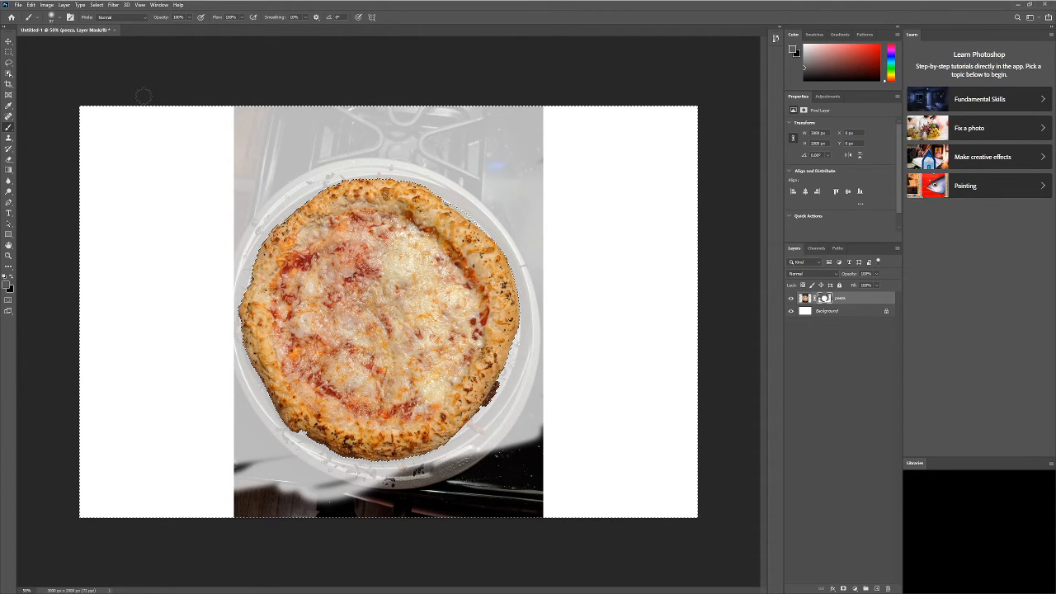
{"action": "mouse_move", "coordinate": [463, 464]}
{"action": "left_mouse_down"}
{"action": "mouse_move", "coordinate": [229, 481]}
{"action": "mouse_move", "coordinate": [511, 477]}
{"action": "mouse_move", "coordinate": [271, 469]}
{"action": "mouse_move", "coordinate": [518, 446]}
{"action": "mouse_move", "coordinate": [613, 421]}
{"action": "mouse_move", "coordinate": [105, 509]}
{"action": "mouse_move", "coordinate": [636, 500]}
{"action": "mouse_move", "coordinate": [403, 496]}
{"action": "left_mouse_up"}
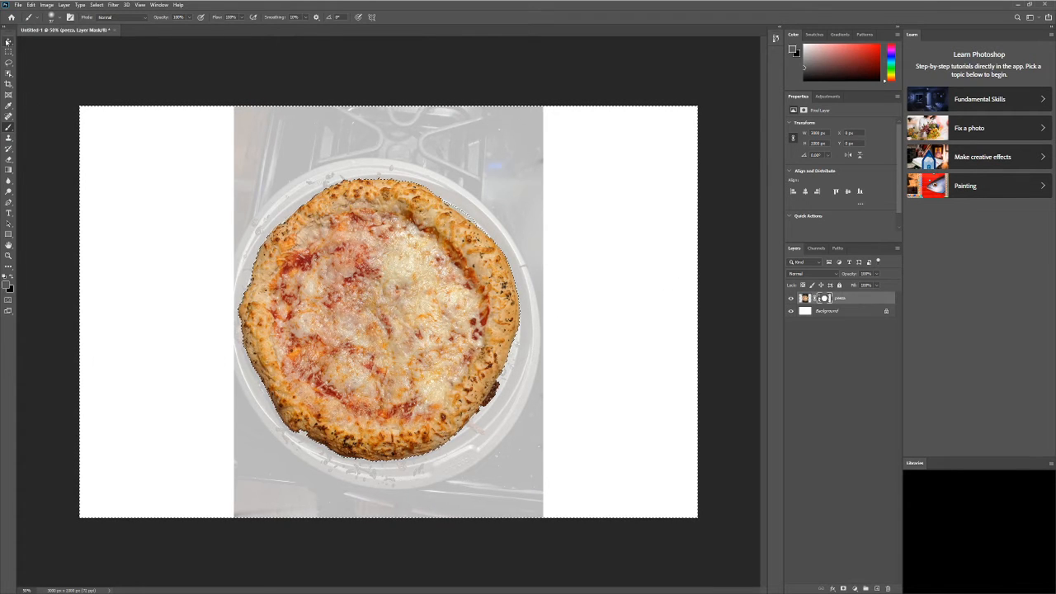
{"action": "key", "text": "v"}
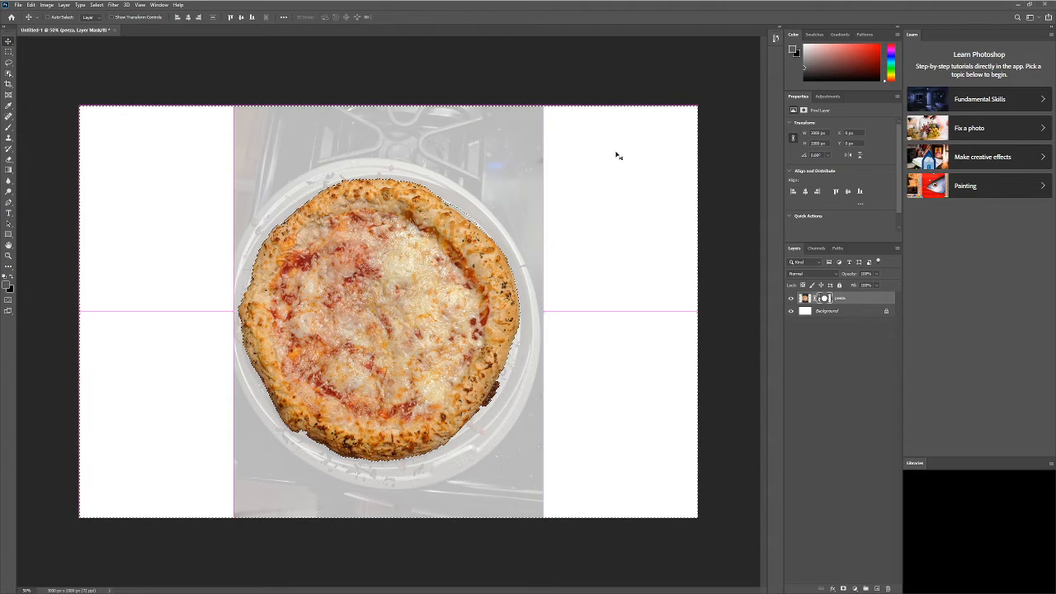
{"action": "key", "text": "ctrl+d"}
{"action": "left_click", "coordinate": [671, 218]}
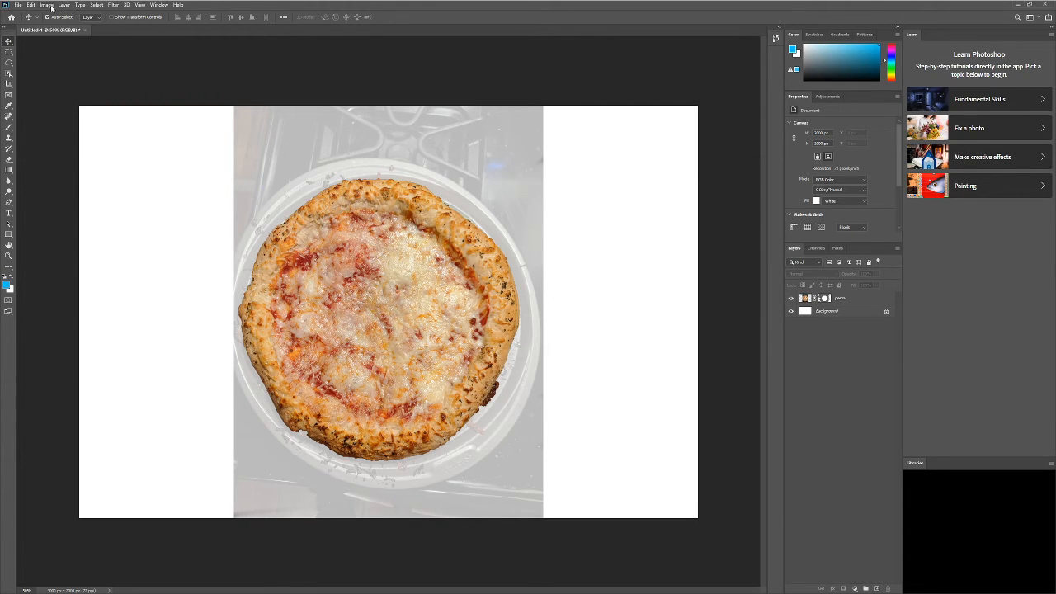
Add a wide text box across the upper part of the canvas reading PIZZA
{"action": "left_click", "coordinate": [8, 213]}
{"action": "left_click_drag", "start_coordinate": [142, 120], "coordinate": [641, 264]}
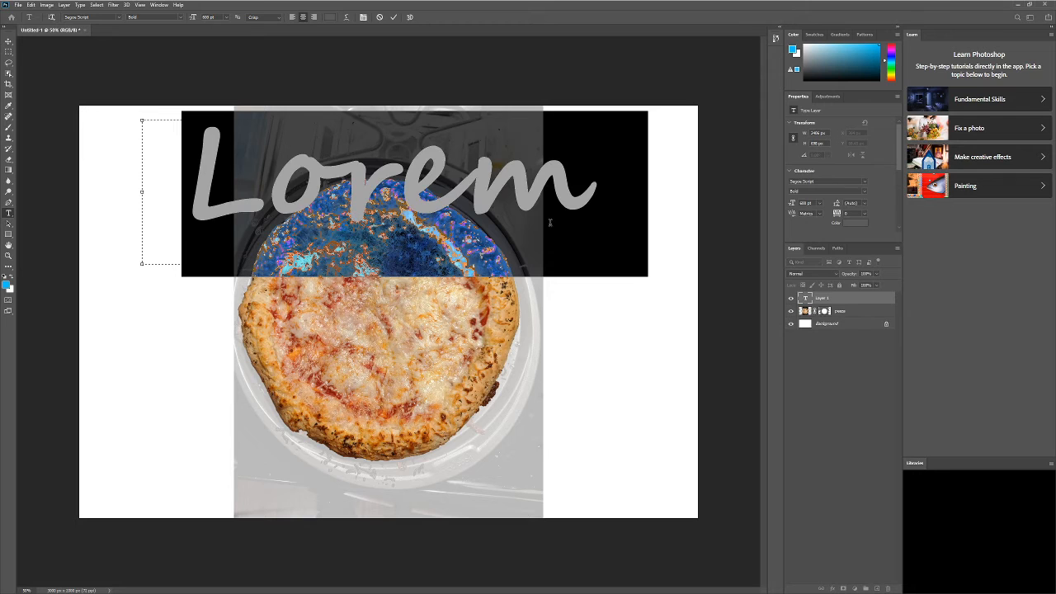
{"action": "type", "text": "PIZZA"}
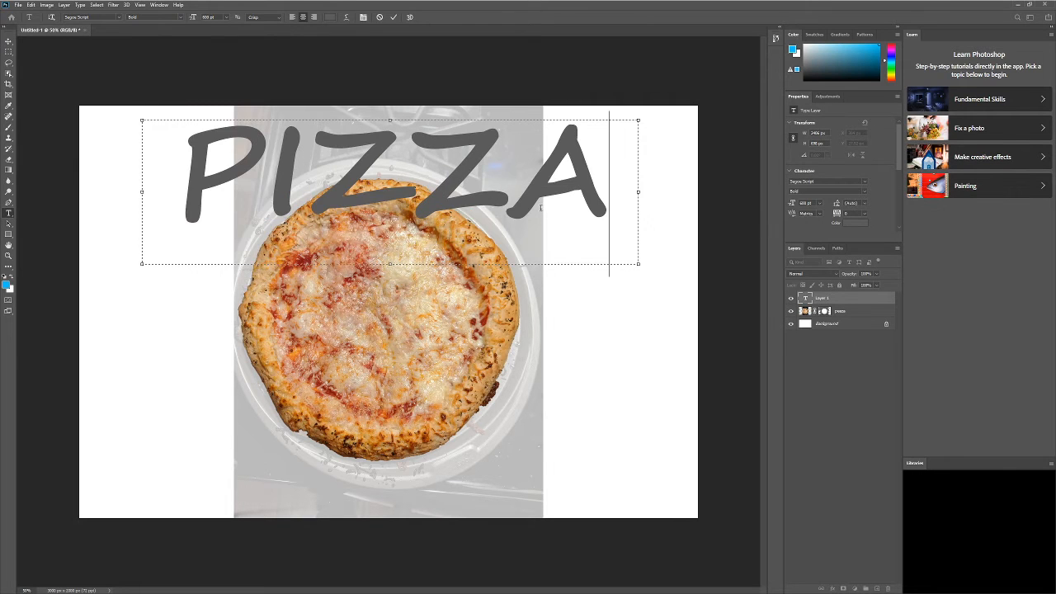
Recolour all letters of the PIZZA text magenta
{"action": "left_click", "coordinate": [892, 54]}
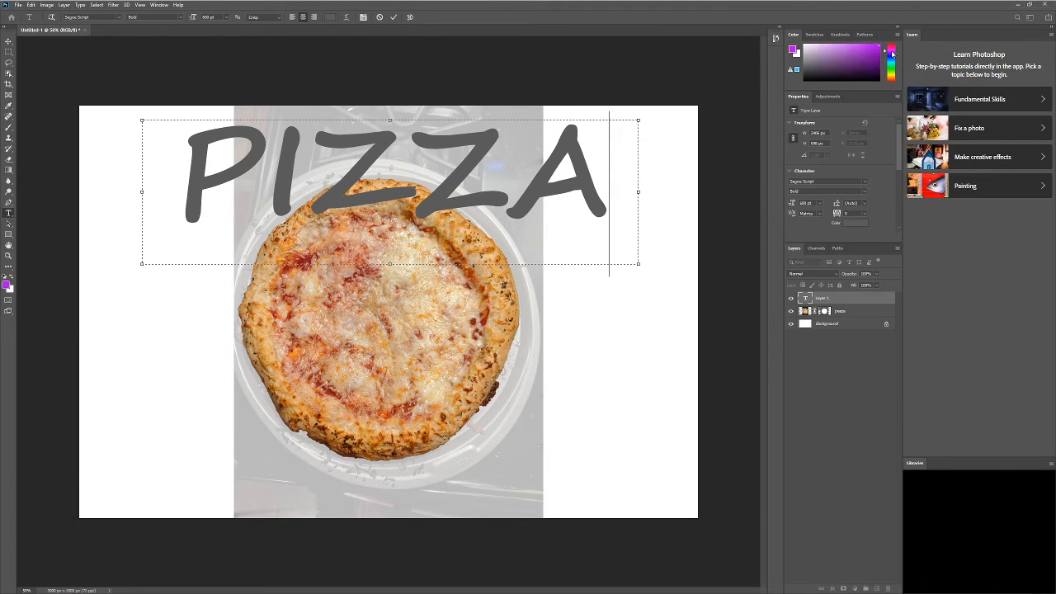
{"action": "left_click", "coordinate": [869, 50]}
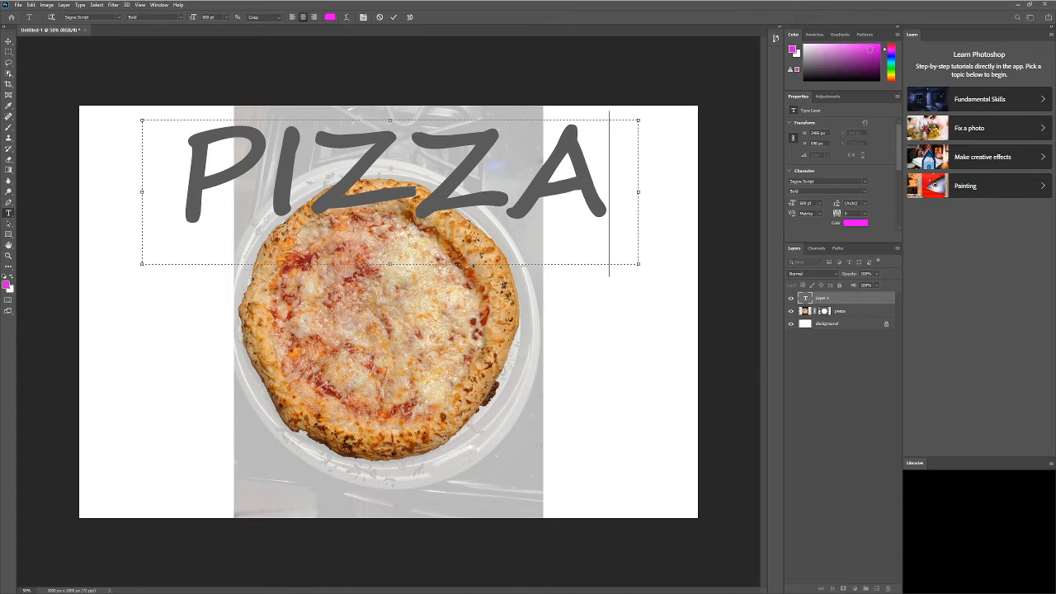
{"action": "key", "text": "ctrl+a"}
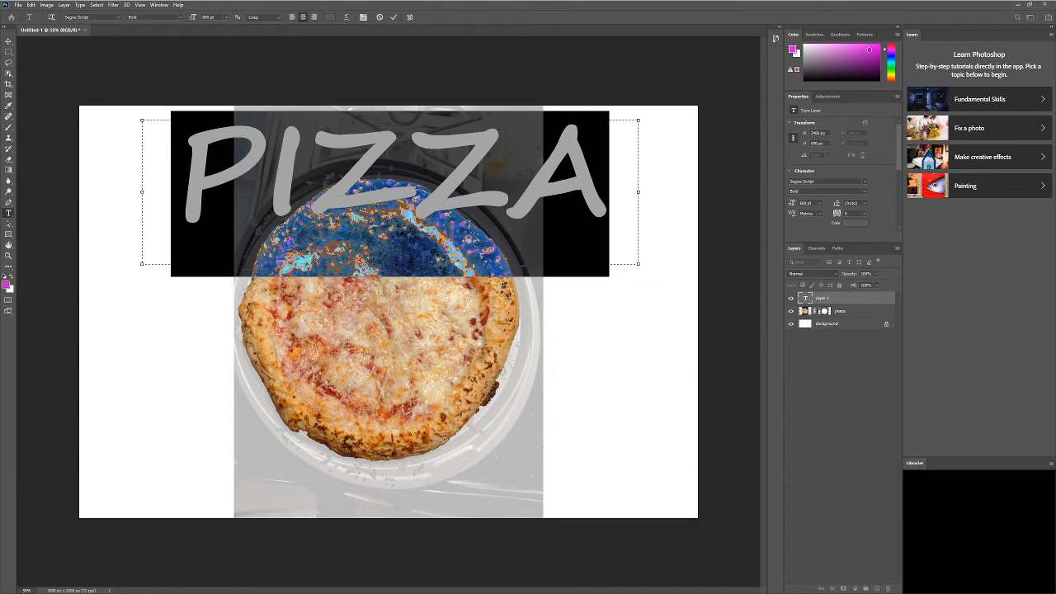
{"action": "left_click", "coordinate": [869, 50]}
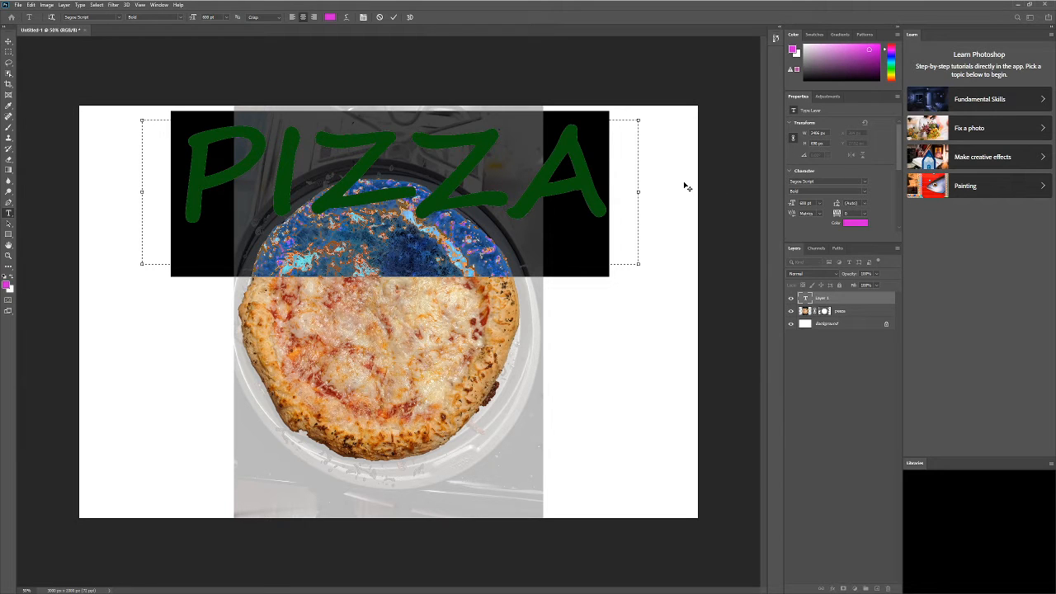
{"action": "left_click", "coordinate": [614, 184]}
{"action": "left_click_drag", "start_coordinate": [613, 184], "coordinate": [174, 146]}
Warp the PIZZA text into a gentle upward arc and move it down so it fits on the canvas over the pizza's upper edge
{"action": "left_click", "coordinate": [348, 17]}
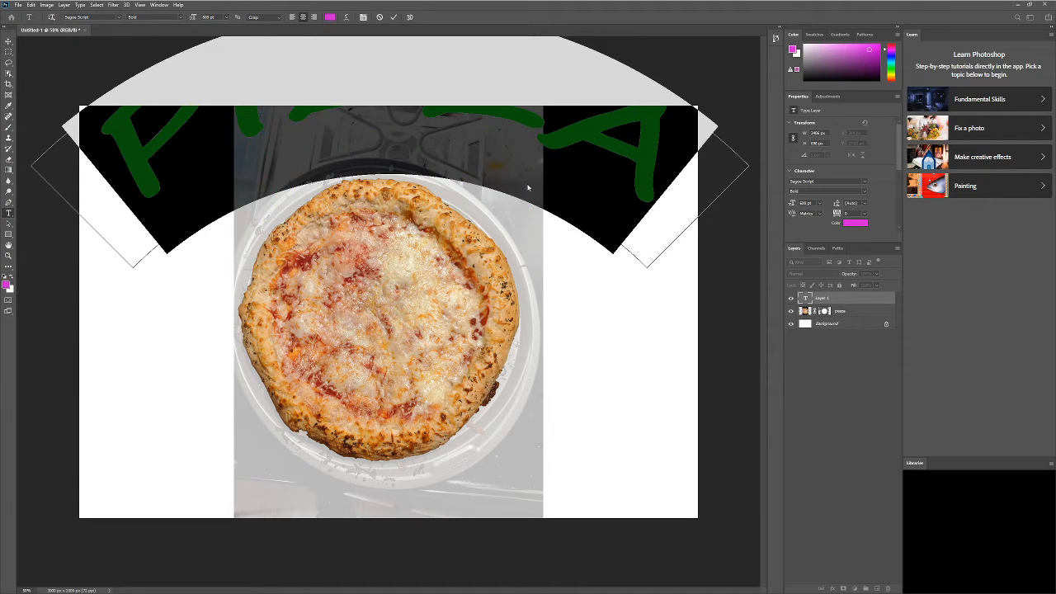
{"action": "left_click_drag", "start_coordinate": [528, 212], "coordinate": [519, 217]}
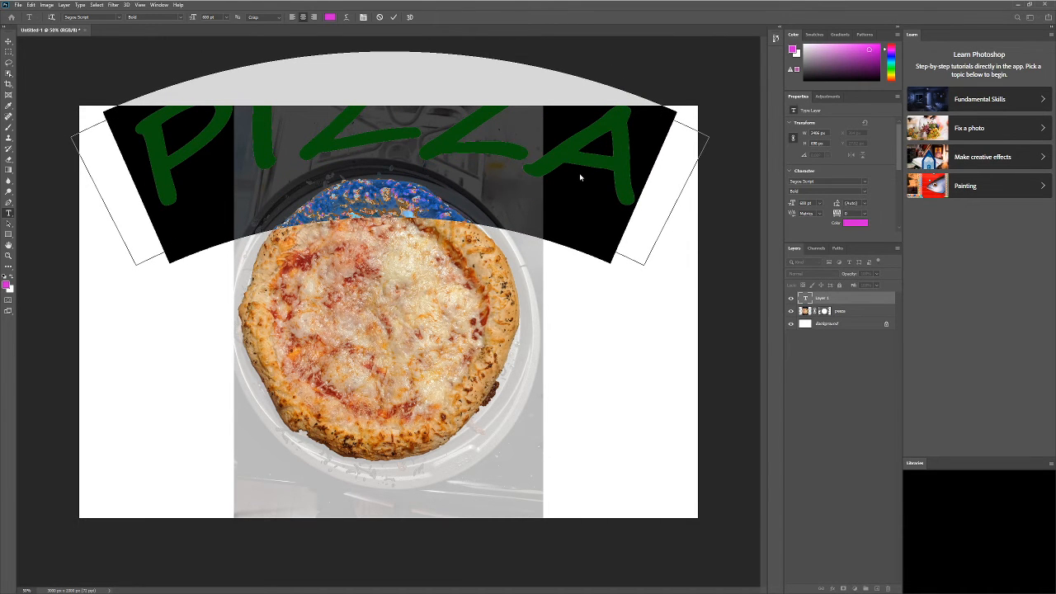
{"action": "left_click", "coordinate": [580, 177]}
{"action": "left_click", "coordinate": [8, 41]}
{"action": "left_click_drag", "start_coordinate": [190, 165], "coordinate": [188, 204]}
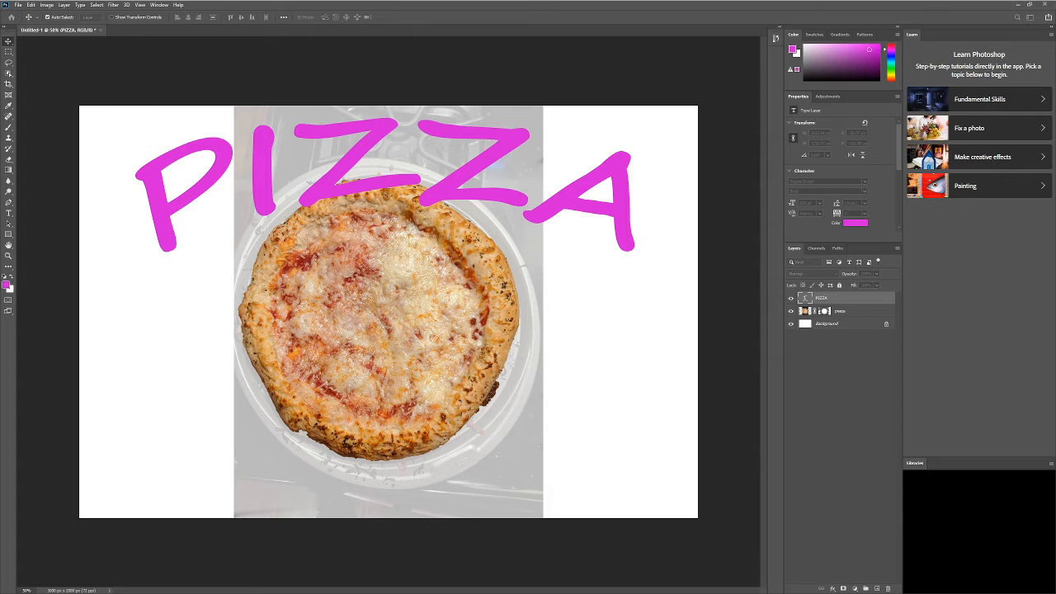
Duplicate the PIZZA text layer as "PIZZA bottom text" and move the copy down over the lower half of the pizza
{"action": "key", "text": "Return"}
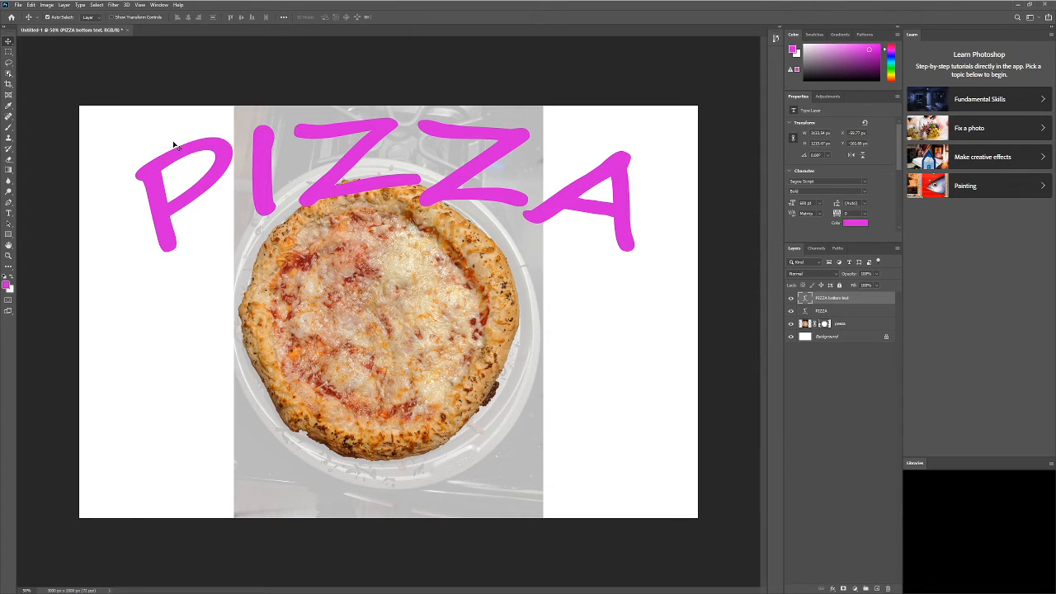
{"action": "left_click_drag", "start_coordinate": [259, 174], "coordinate": [280, 391]}
Reverse the arc bend of the PIZZA bottom text so it curves downward, and align it beneath the upper text along the pizza's lower edge
{"action": "double_click", "coordinate": [281, 390]}
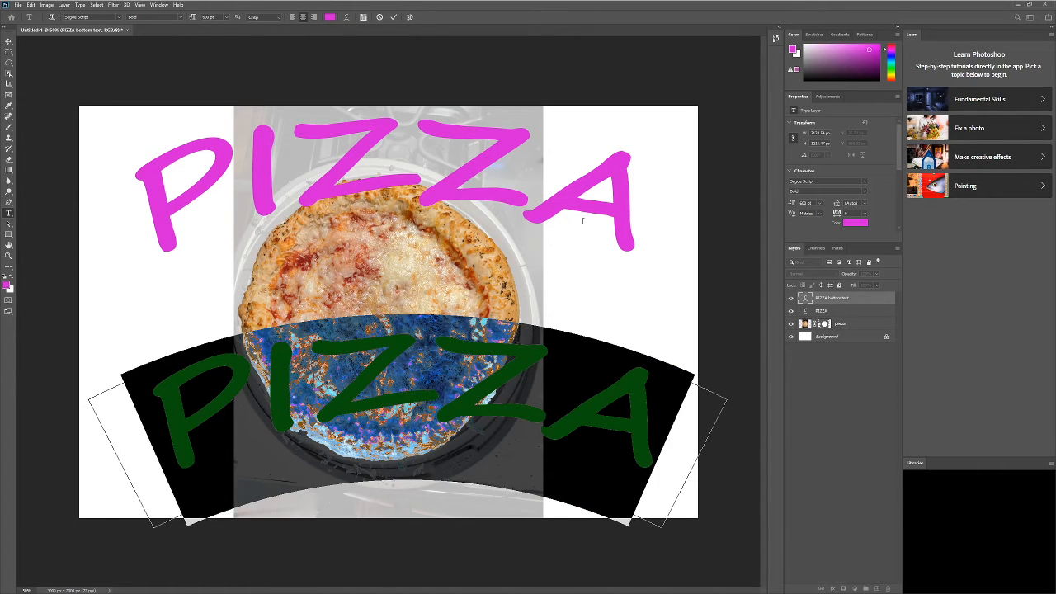
{"action": "type", "text": "-"}
{"action": "key", "text": "Return"}
{"action": "key", "text": "ctrl+Return"}
{"action": "key", "text": "v"}
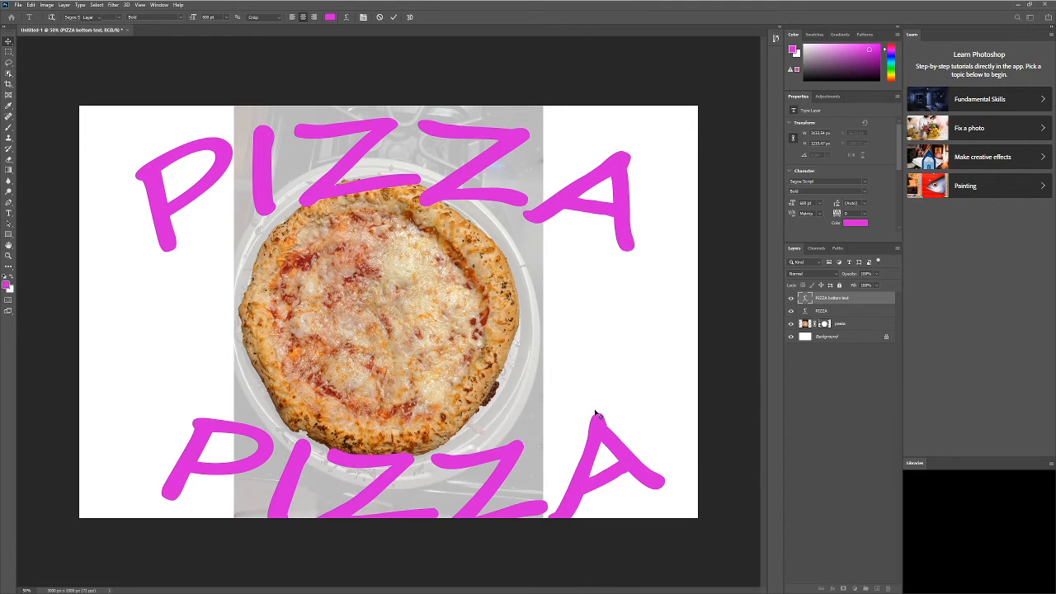
{"action": "left_click_drag", "start_coordinate": [601, 450], "coordinate": [582, 425]}
{"action": "mouse_move", "coordinate": [470, 183]}
{"action": "left_mouse_down"}
{"action": "mouse_move", "coordinate": [490, 185]}
{"action": "mouse_move", "coordinate": [469, 180]}
{"action": "left_mouse_up"}
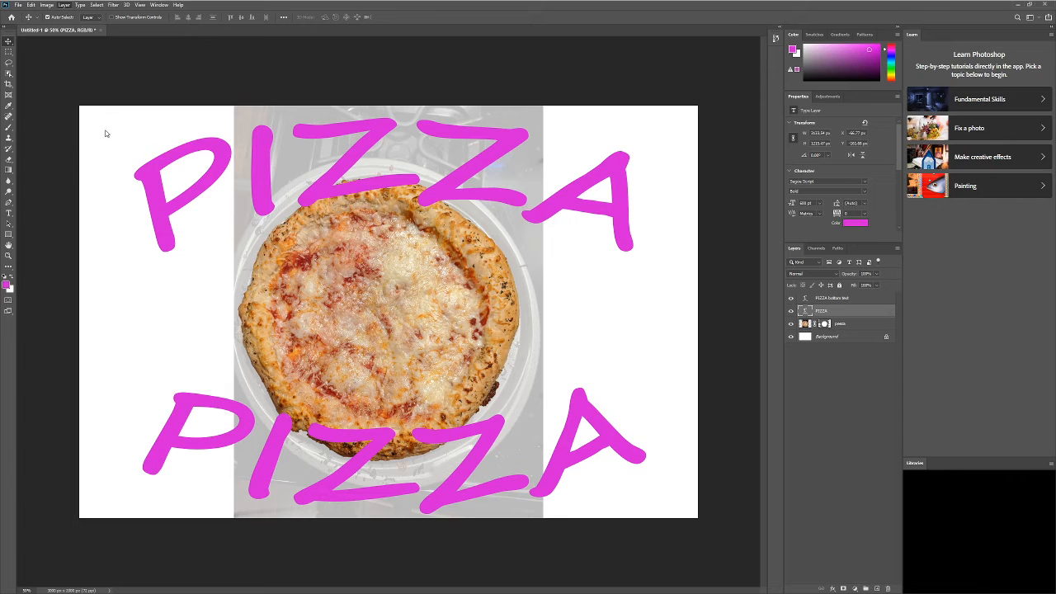
Add a reveal-all layer mask to the upper PIZZA text and brush dark grey where its letters overlap the pizza crust
{"action": "left_click", "coordinate": [158, 134]}
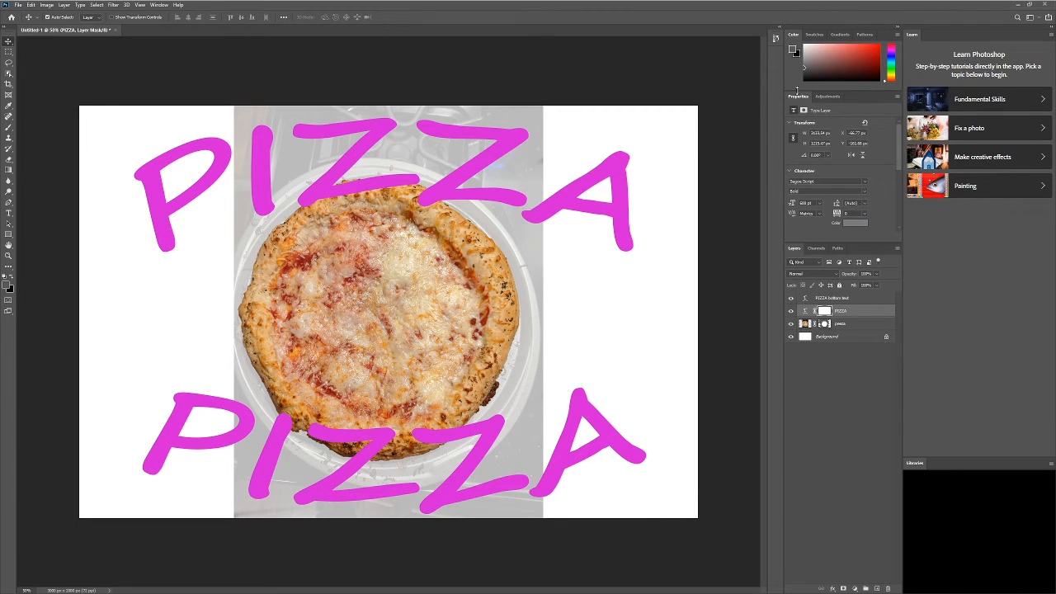
{"action": "left_click", "coordinate": [9, 127]}
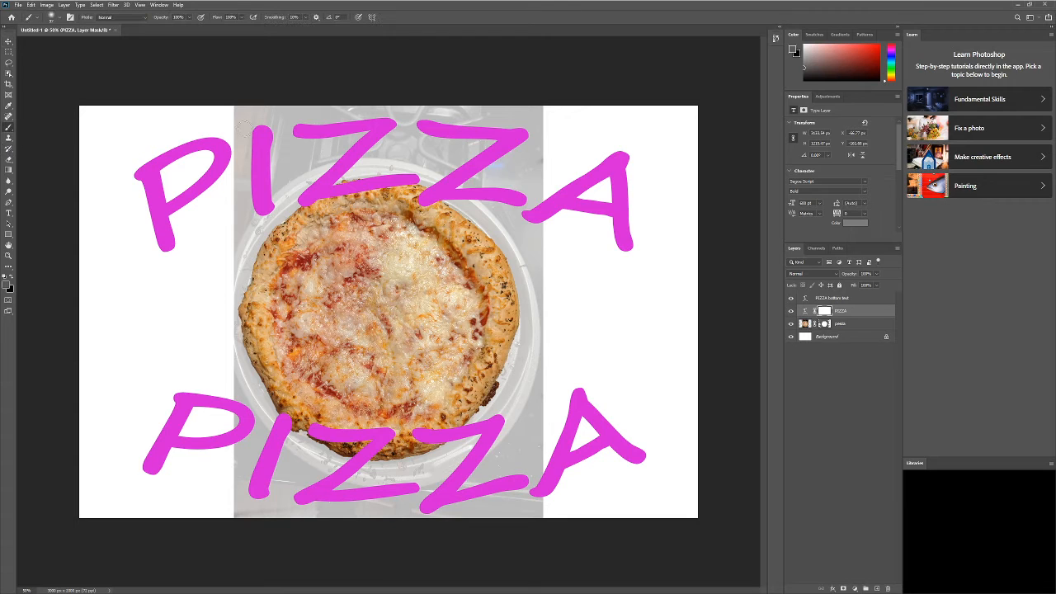
{"action": "mouse_move", "coordinate": [302, 200]}
{"action": "left_mouse_down"}
{"action": "mouse_move", "coordinate": [364, 192]}
{"action": "mouse_move", "coordinate": [347, 190]}
{"action": "mouse_move", "coordinate": [325, 198]}
{"action": "mouse_move", "coordinate": [375, 190]}
{"action": "mouse_move", "coordinate": [426, 199]}
{"action": "left_mouse_up"}
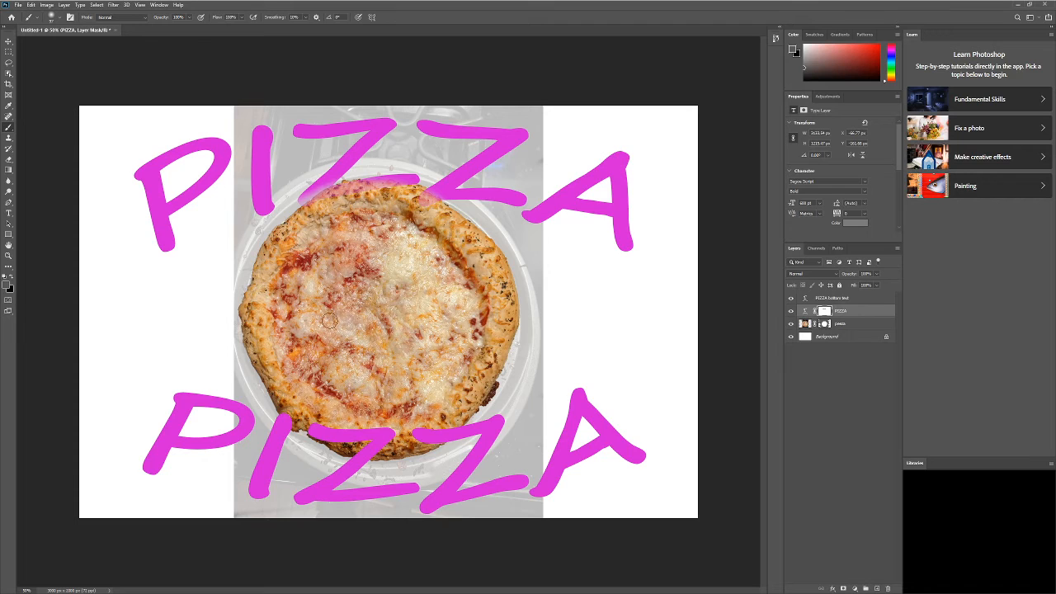
Add a reveal-all layer mask to the PIZZA bottom text and brush dark grey where its letters overlap the pizza
{"action": "left_click", "coordinate": [841, 299]}
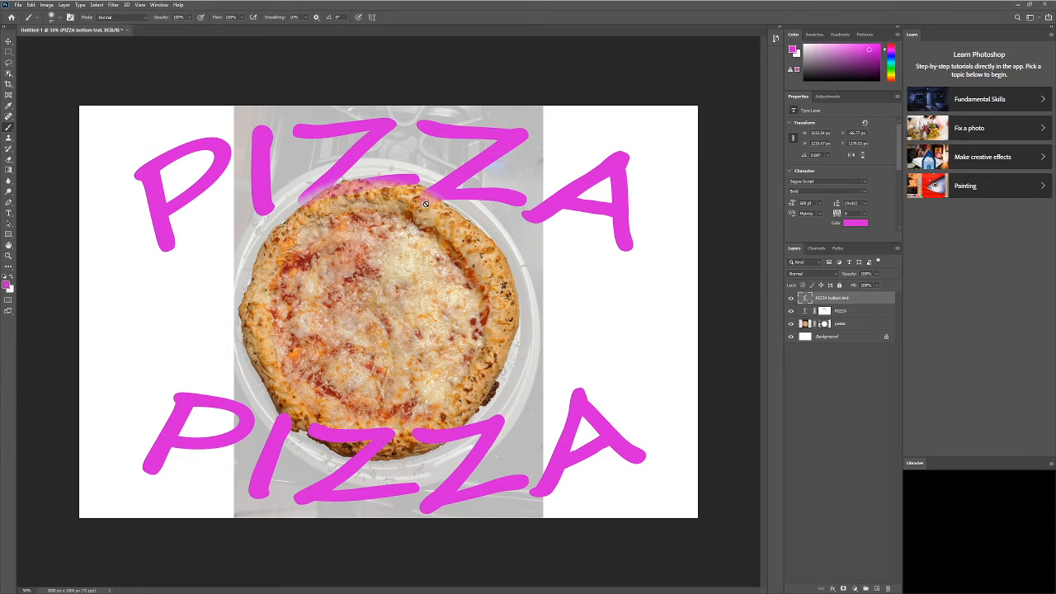
{"action": "left_click", "coordinate": [840, 311]}
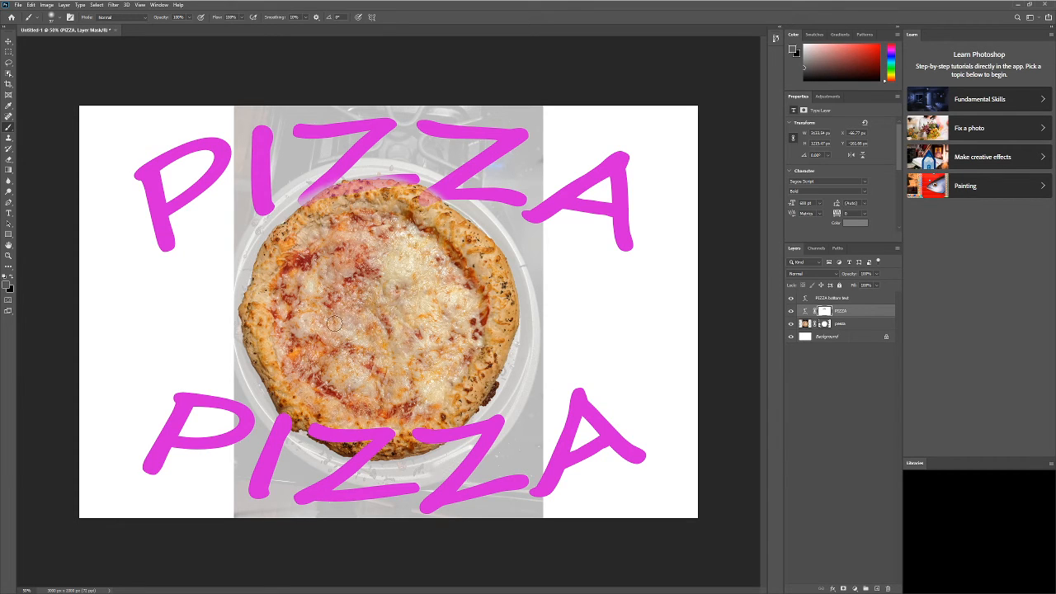
{"action": "left_click", "coordinate": [855, 298]}
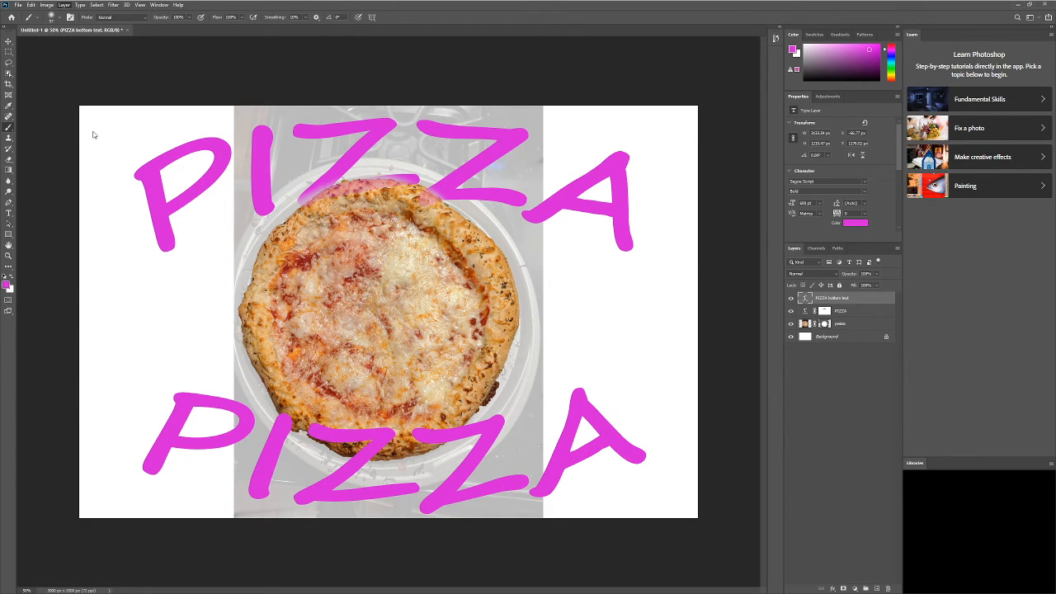
{"action": "left_click", "coordinate": [157, 134]}
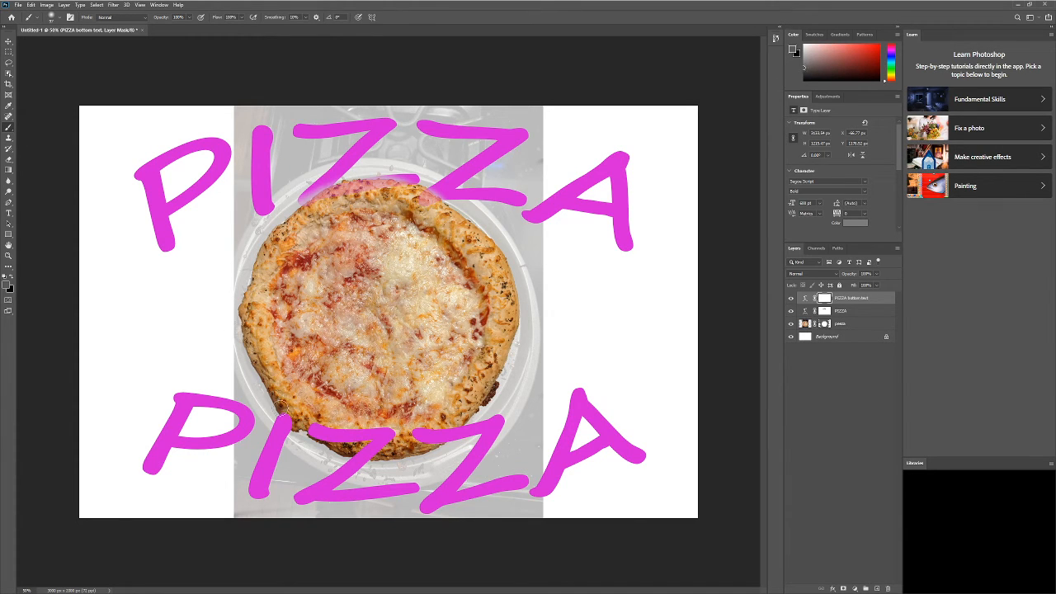
{"action": "mouse_move", "coordinate": [291, 418]}
{"action": "left_mouse_down"}
{"action": "mouse_move", "coordinate": [393, 437]}
{"action": "mouse_move", "coordinate": [382, 445]}
{"action": "mouse_move", "coordinate": [466, 433]}
{"action": "mouse_move", "coordinate": [363, 446]}
{"action": "mouse_move", "coordinate": [379, 454]}
{"action": "mouse_move", "coordinate": [286, 421]}
{"action": "mouse_move", "coordinate": [385, 450]}
{"action": "mouse_move", "coordinate": [391, 436]}
{"action": "left_mouse_up"}
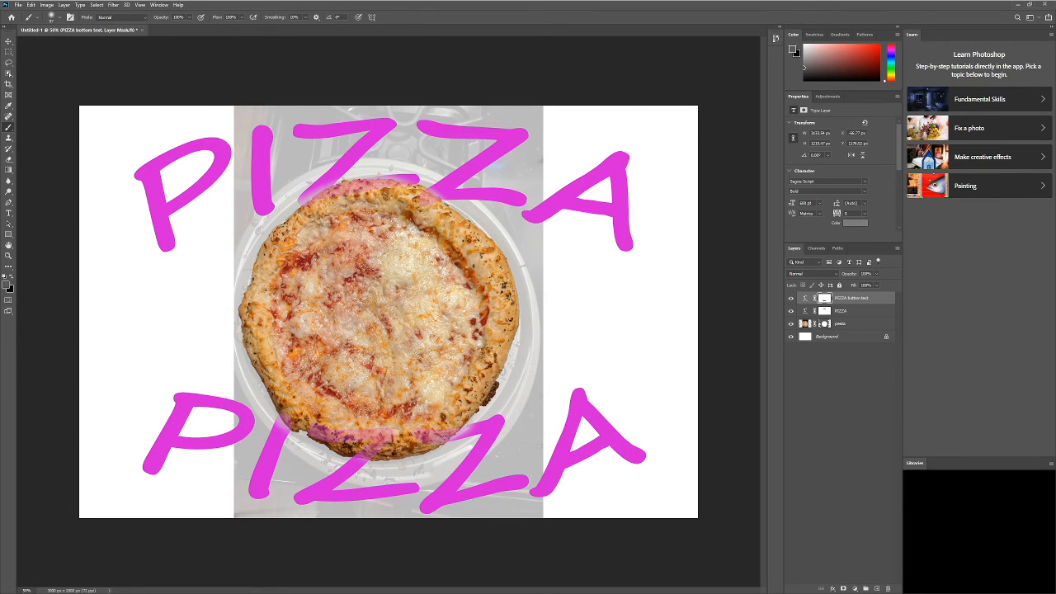
Paint the entire Background layer medium blue with a very large brush
{"action": "left_click", "coordinate": [836, 336]}
{"action": "left_click_drag", "start_coordinate": [886, 54], "coordinate": [890, 62]}
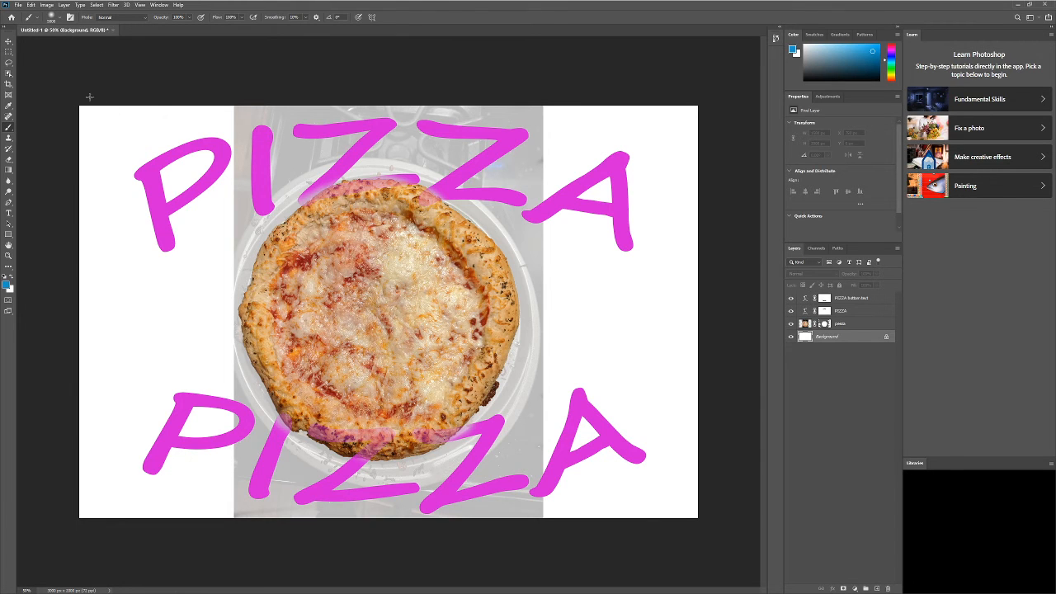
{"action": "left_click_drag", "start_coordinate": [89, 96], "coordinate": [561, 209]}
{"action": "left_click", "coordinate": [527, 147]}
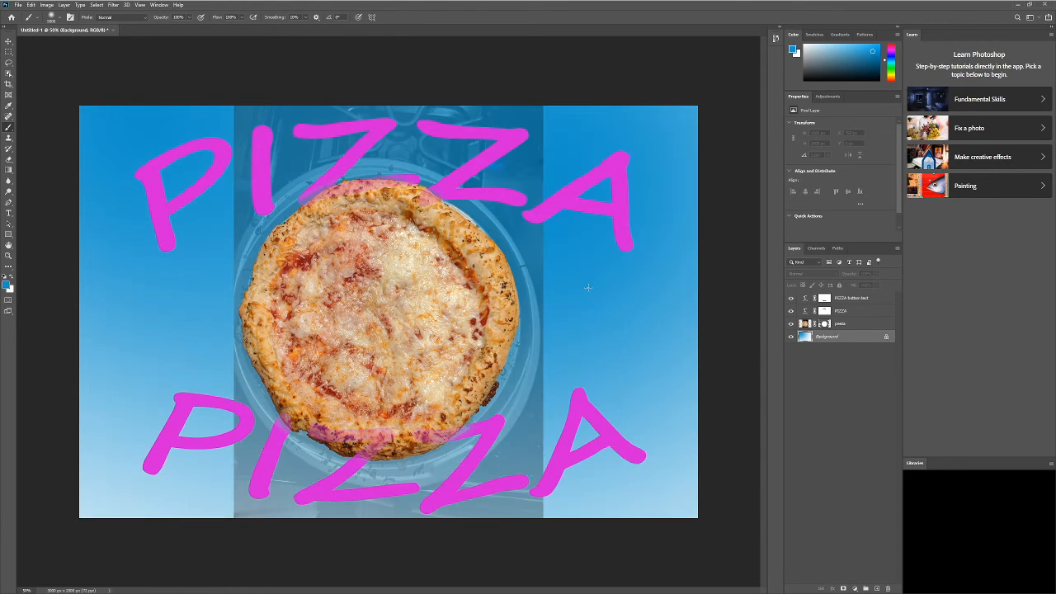
{"action": "left_click", "coordinate": [630, 417]}
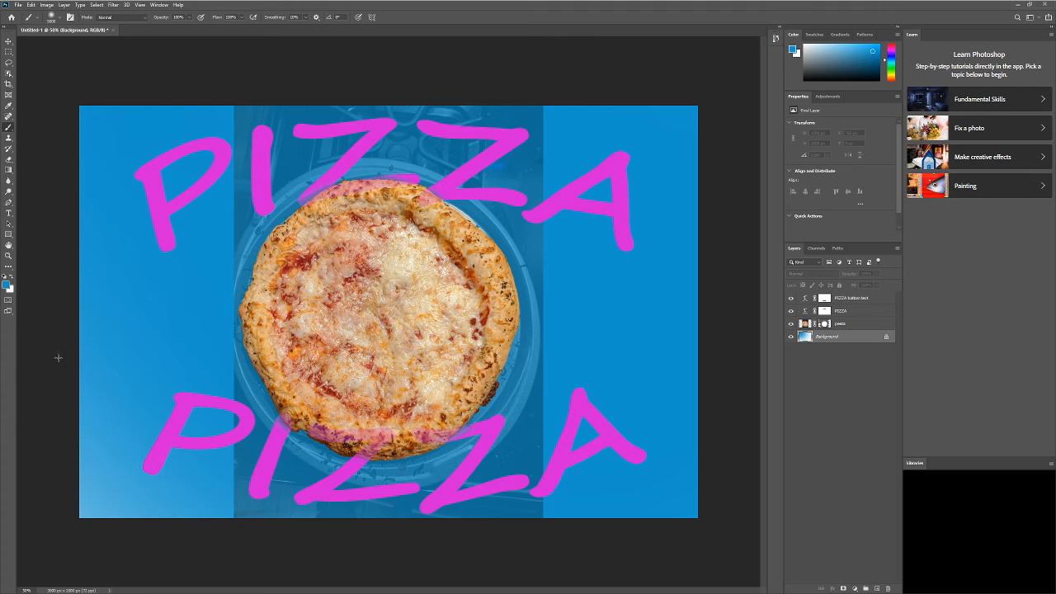
{"action": "left_click", "coordinate": [184, 433]}
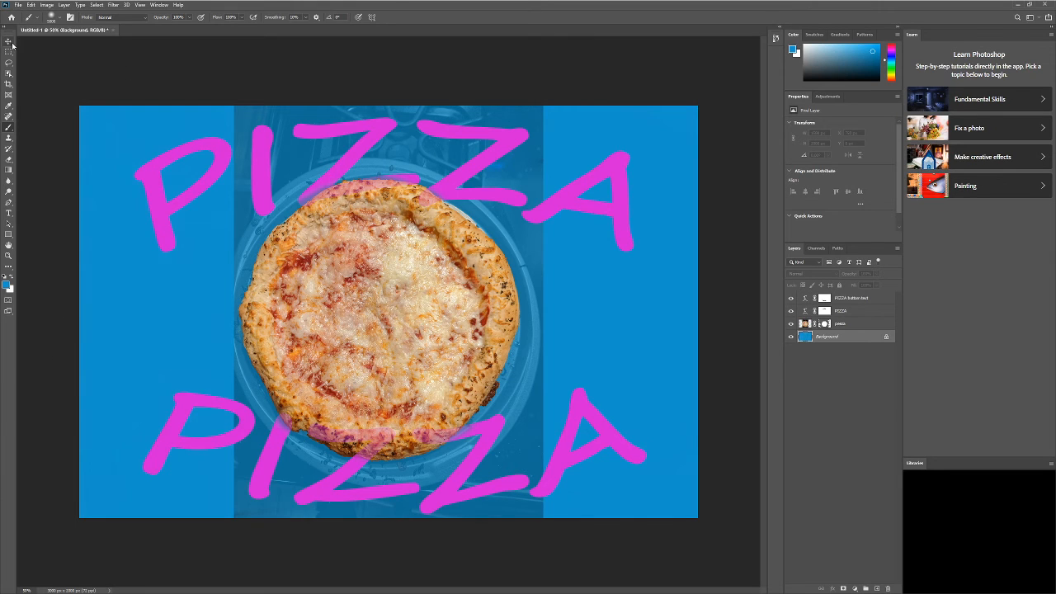
Save the document as challenge5Final.psd and close it
{"action": "left_click", "coordinate": [8, 42]}
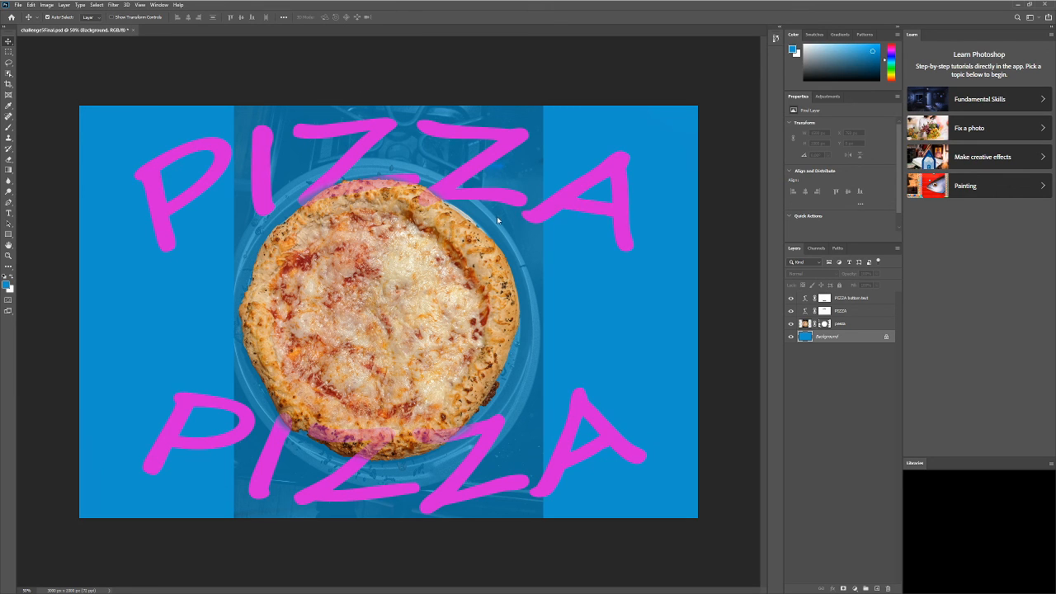
{"action": "key", "text": "ctrl+w"}
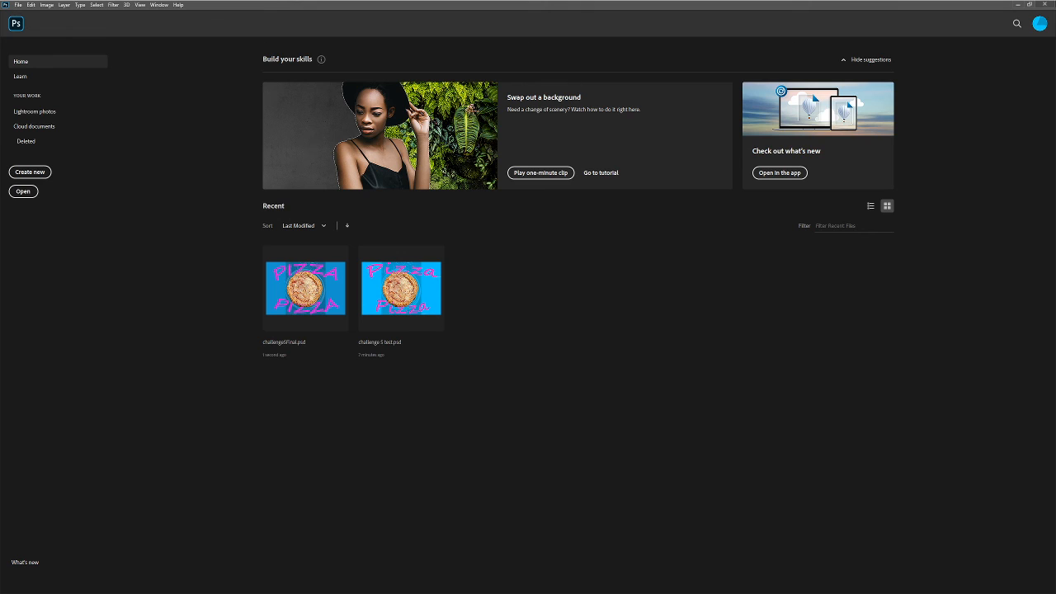